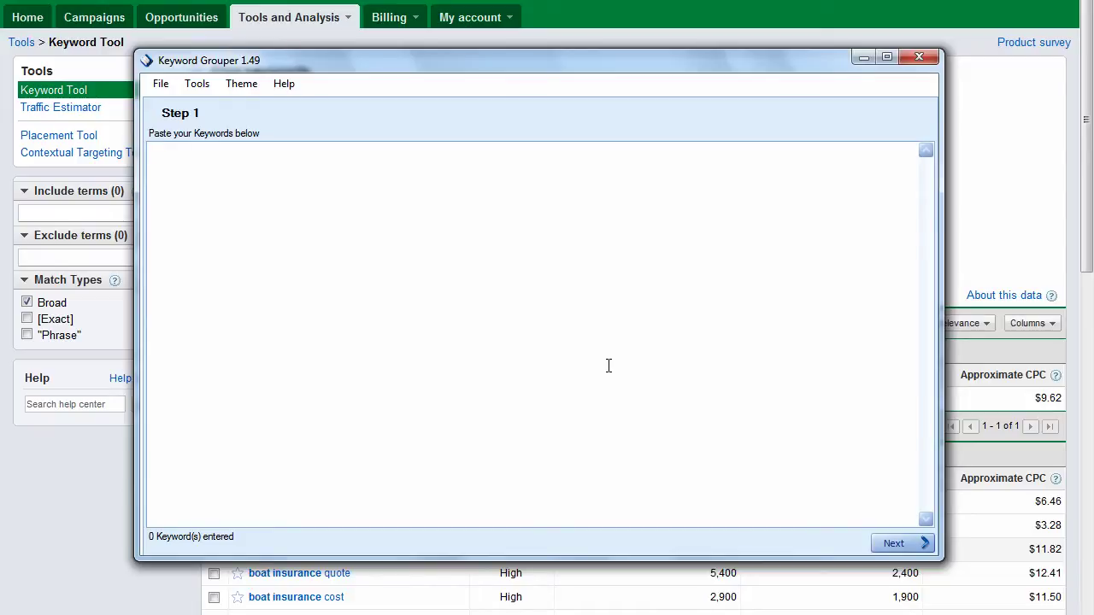
Minimize Keyword Grouper to show the AdWords 'boat insurance' page listing 435 keyword ideas.
{"action": "left_click", "coordinate": [608, 366]}
{"action": "left_click", "coordinate": [168, 606]}
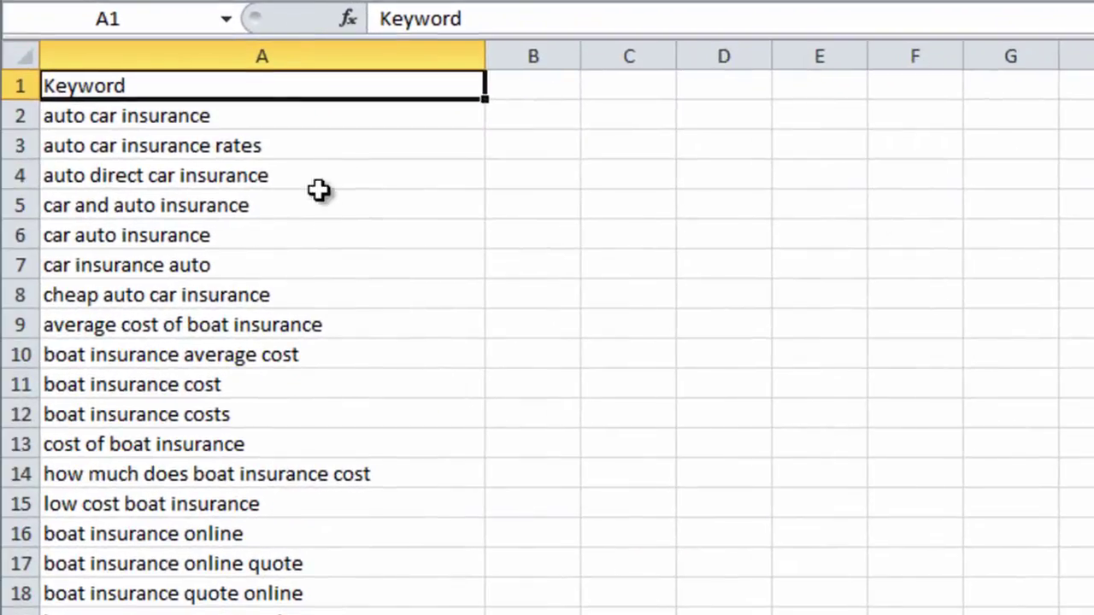
Copy the keyword list in column A, from A2 down to the last row.
{"action": "left_click", "coordinate": [231, 142]}
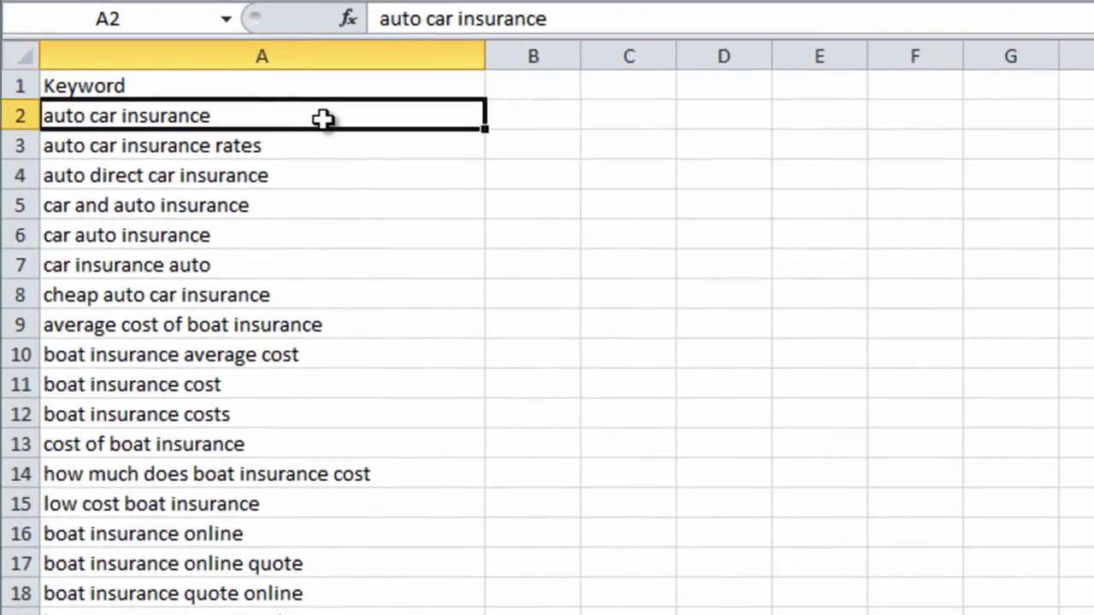
{"action": "key", "text": "ctrl+shift+Down"}
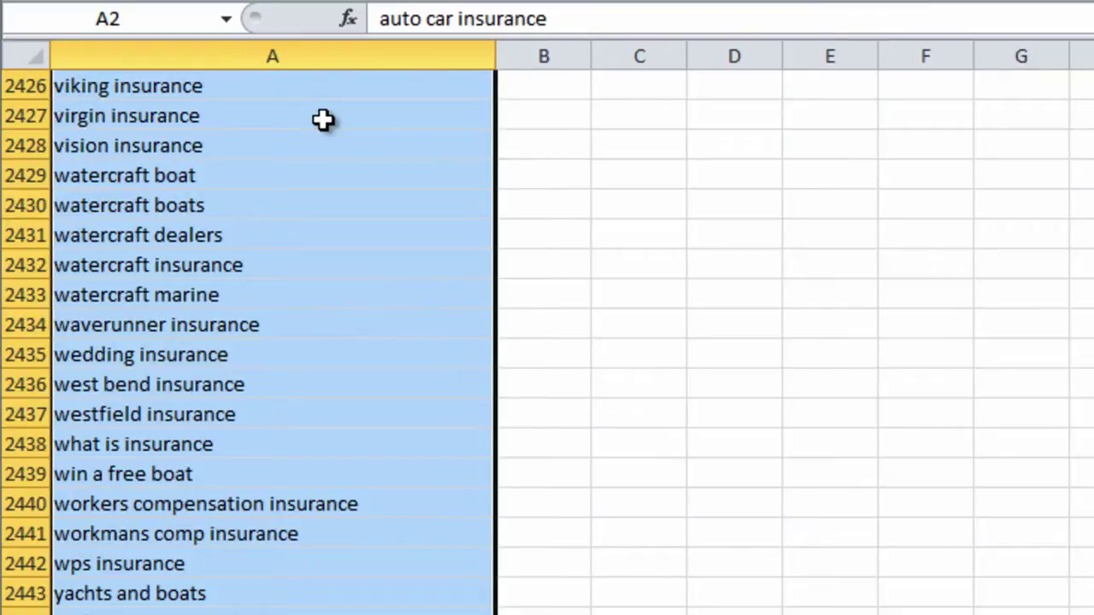
{"action": "key", "text": "ctrl+c"}
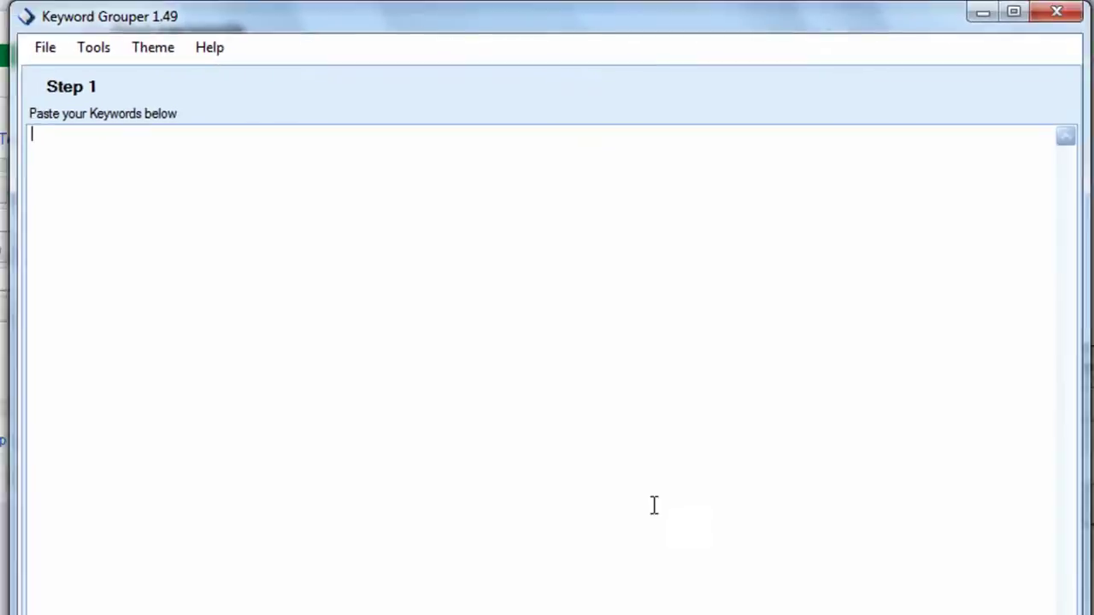
Paste the 2,446 keywords into Step 1, advance to theme grouping, and open Settings.
{"action": "key", "text": "ctrl+v"}
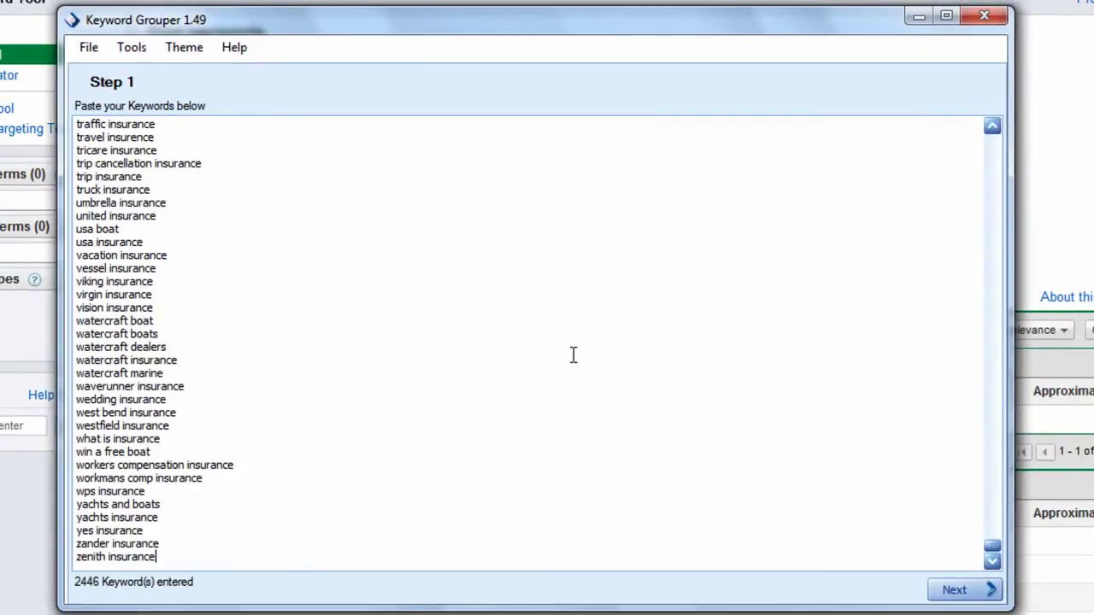
{"action": "left_click", "coordinate": [965, 589]}
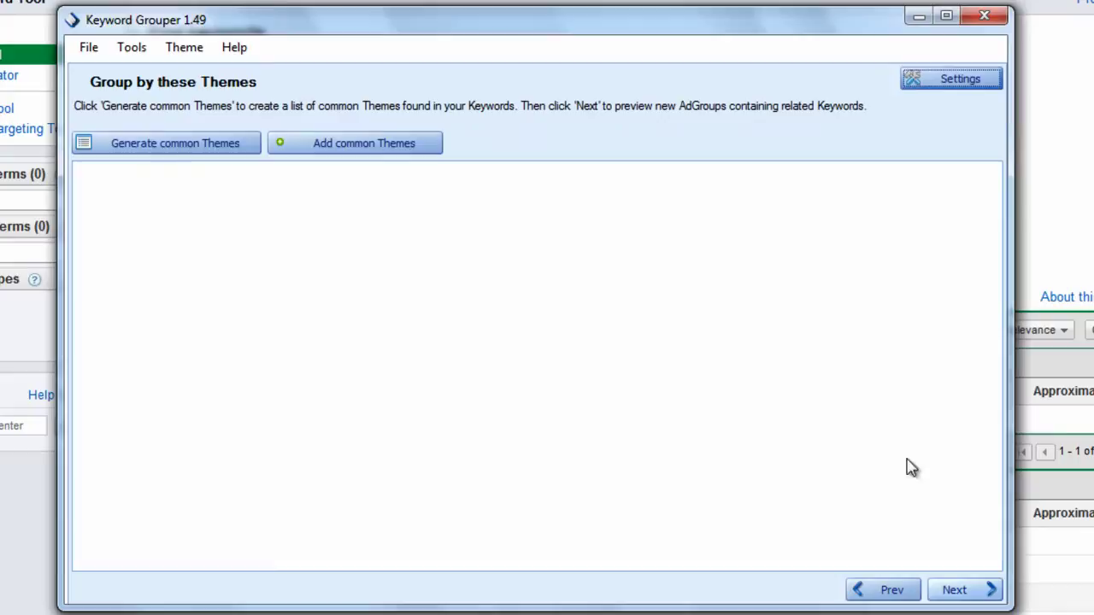
{"action": "left_click", "coordinate": [955, 84]}
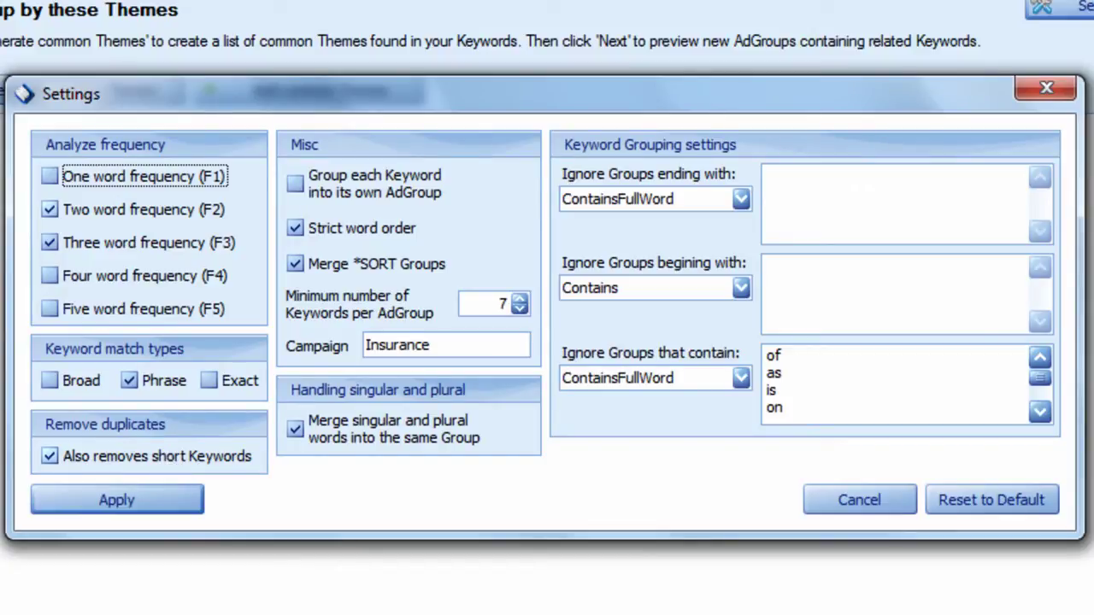
Leave Group each Keyword off and uncheck Strict word order and Merge *SORT Groups.
{"action": "left_click", "coordinate": [341, 183]}
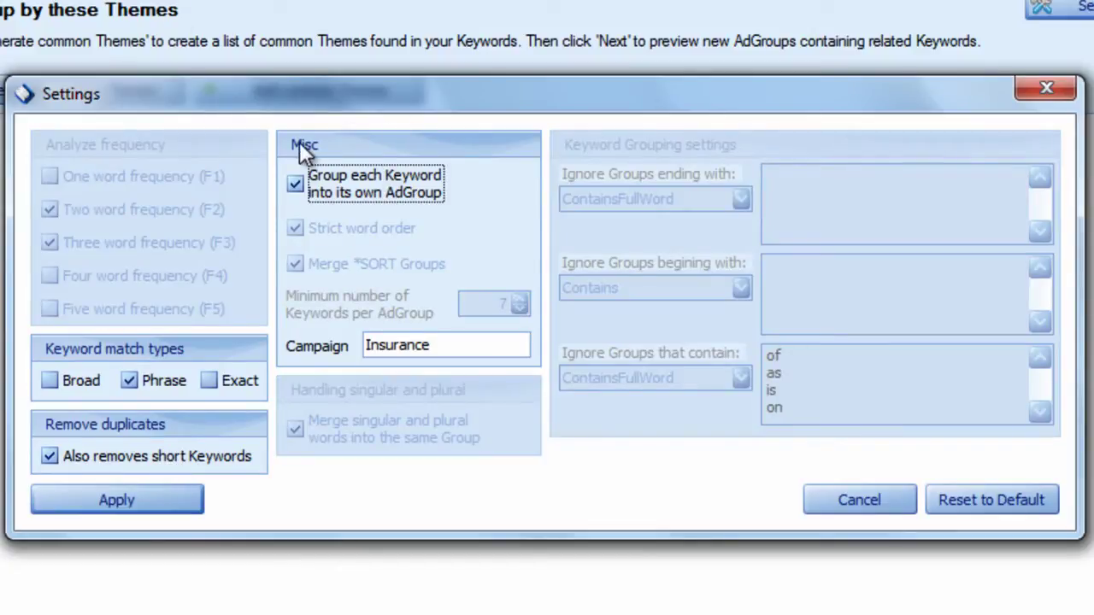
{"action": "left_click", "coordinate": [366, 185]}
{"action": "left_click", "coordinate": [369, 225]}
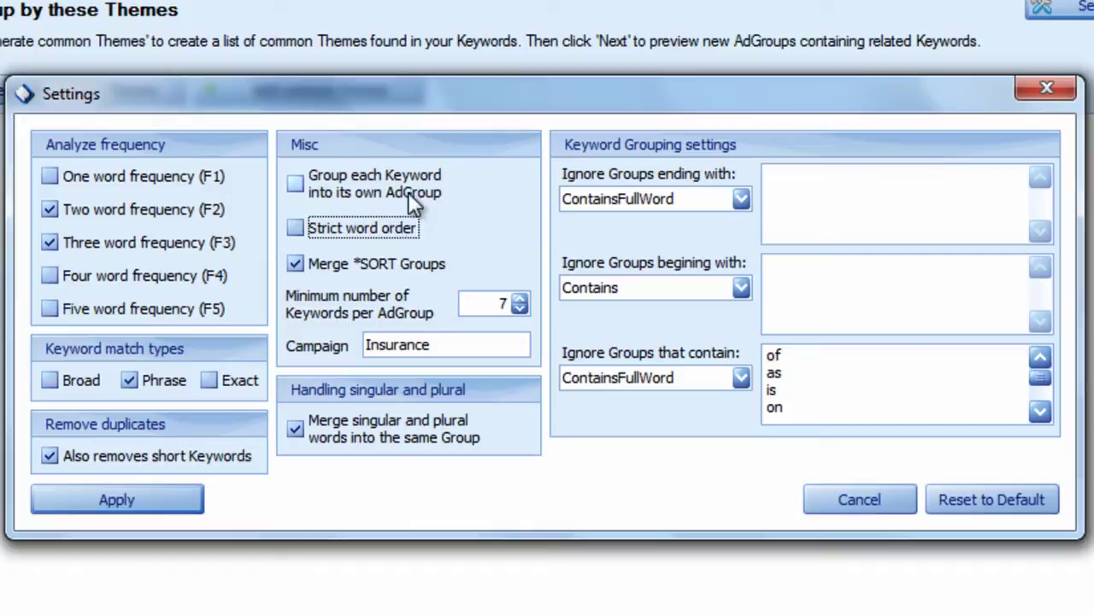
{"action": "left_click", "coordinate": [402, 229]}
{"action": "left_click", "coordinate": [381, 230]}
{"action": "left_click", "coordinate": [402, 267]}
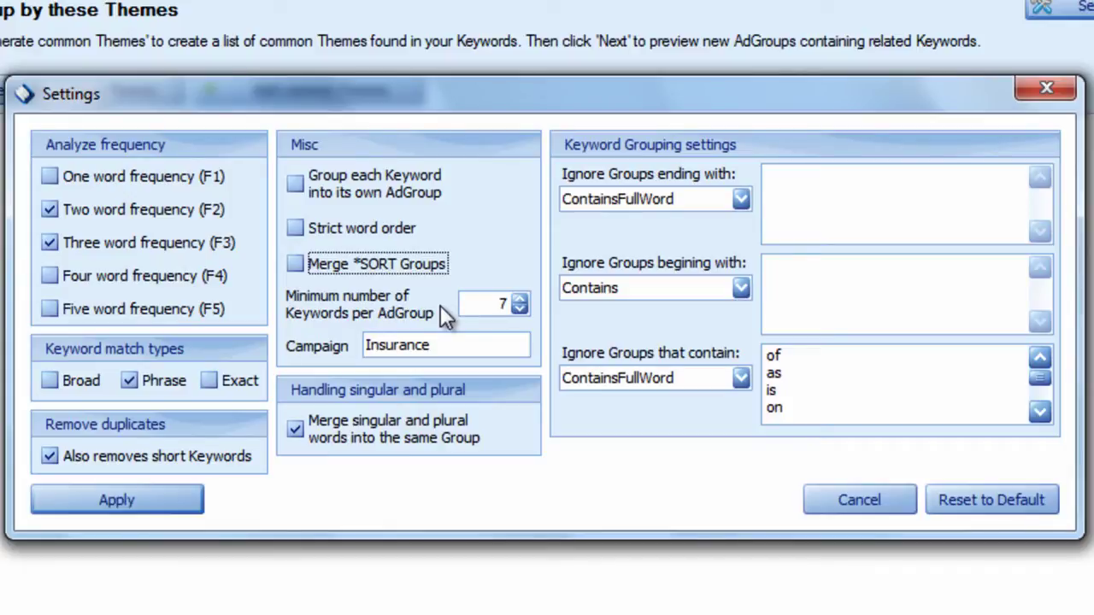
{"action": "left_click_drag", "start_coordinate": [462, 346], "coordinate": [320, 342]}
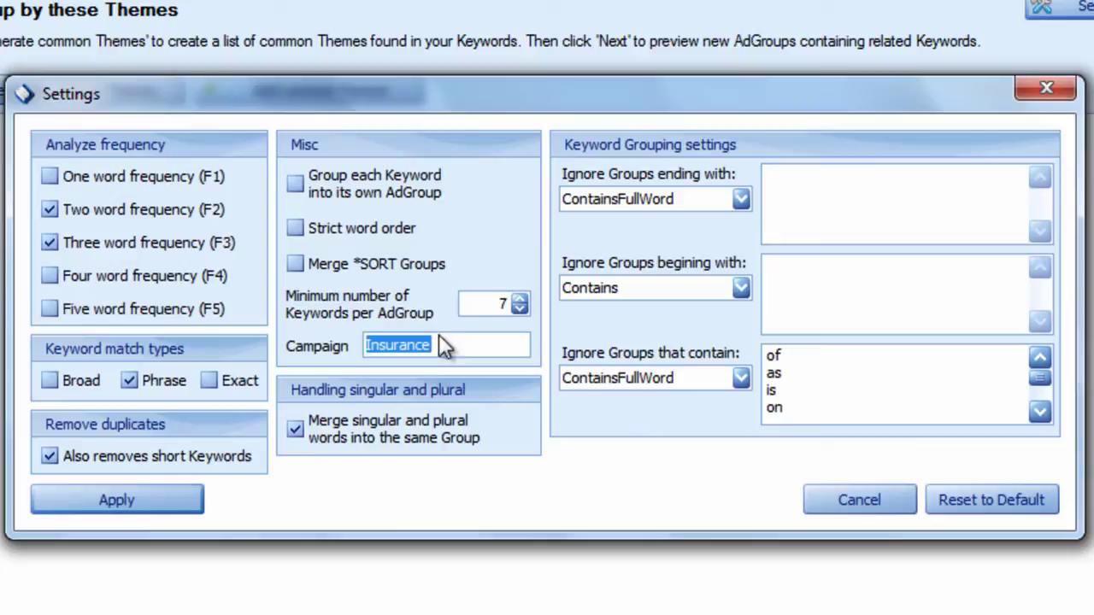
{"action": "left_click", "coordinate": [359, 425]}
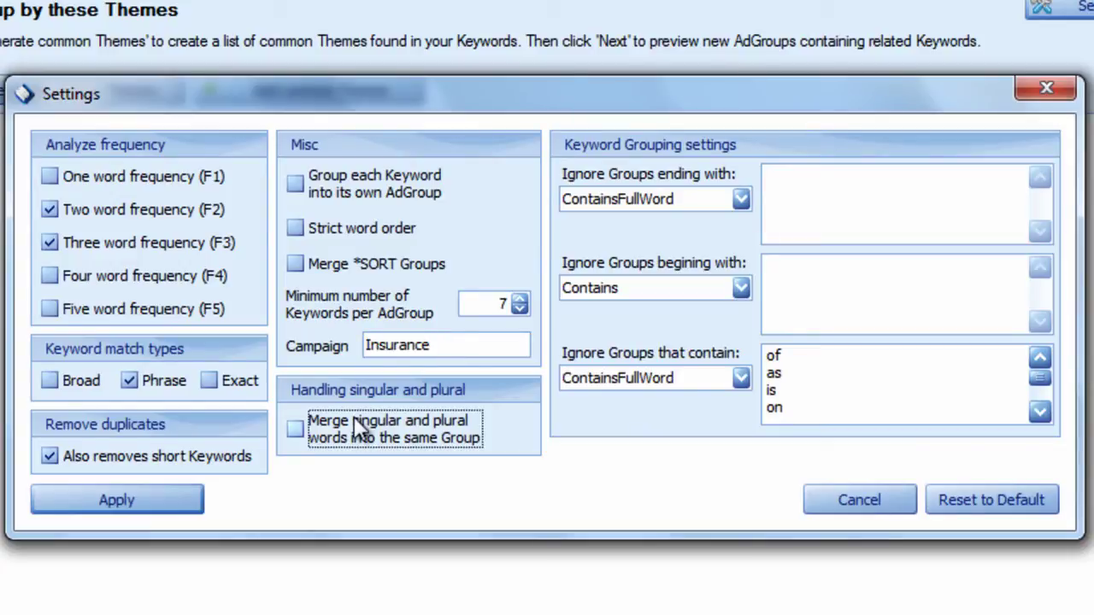
{"action": "left_click", "coordinate": [424, 433]}
{"action": "left_click", "coordinate": [867, 221]}
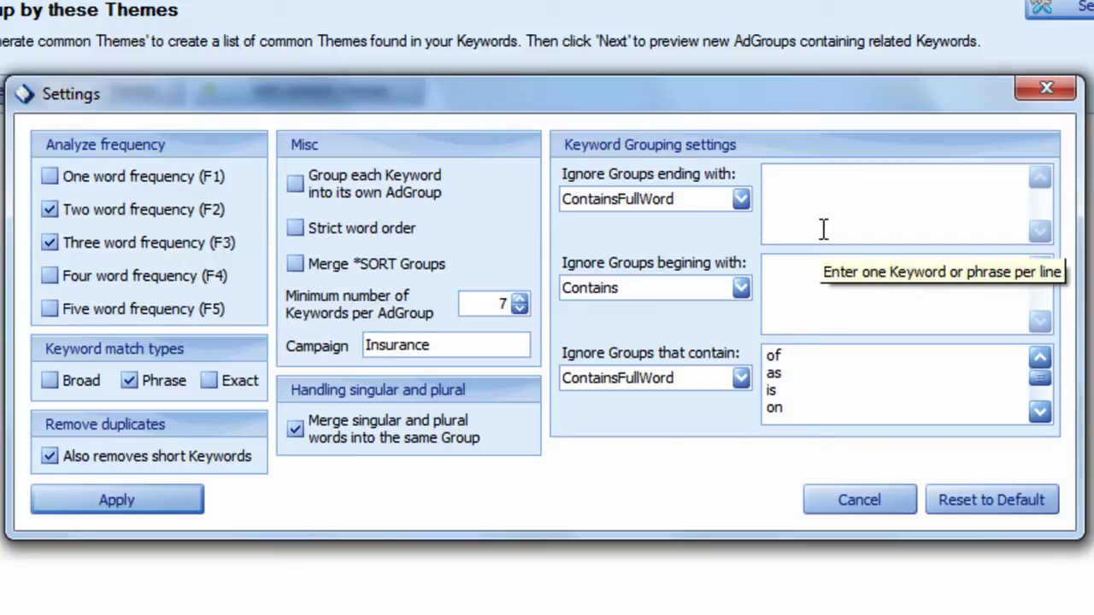
Re-check Strict word order and Merge *SORT Groups, then apply the settings.
{"action": "left_click", "coordinate": [1040, 413]}
{"action": "left_click", "coordinate": [1040, 413]}
{"action": "left_click", "coordinate": [1040, 414]}
{"action": "left_click", "coordinate": [1040, 414]}
{"action": "left_click", "coordinate": [1040, 413]}
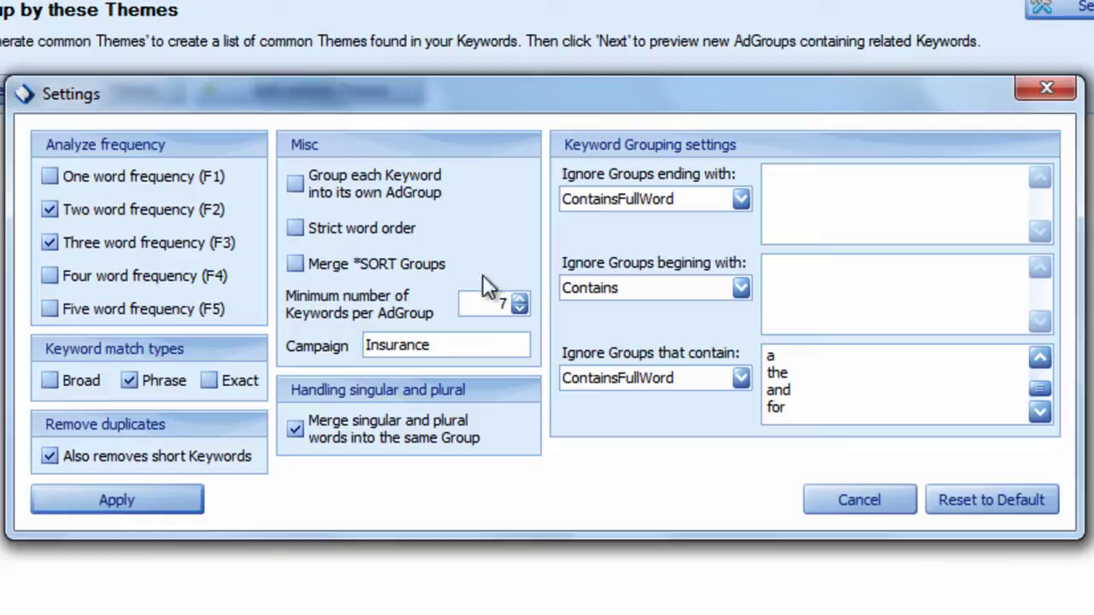
{"action": "left_click", "coordinate": [367, 226]}
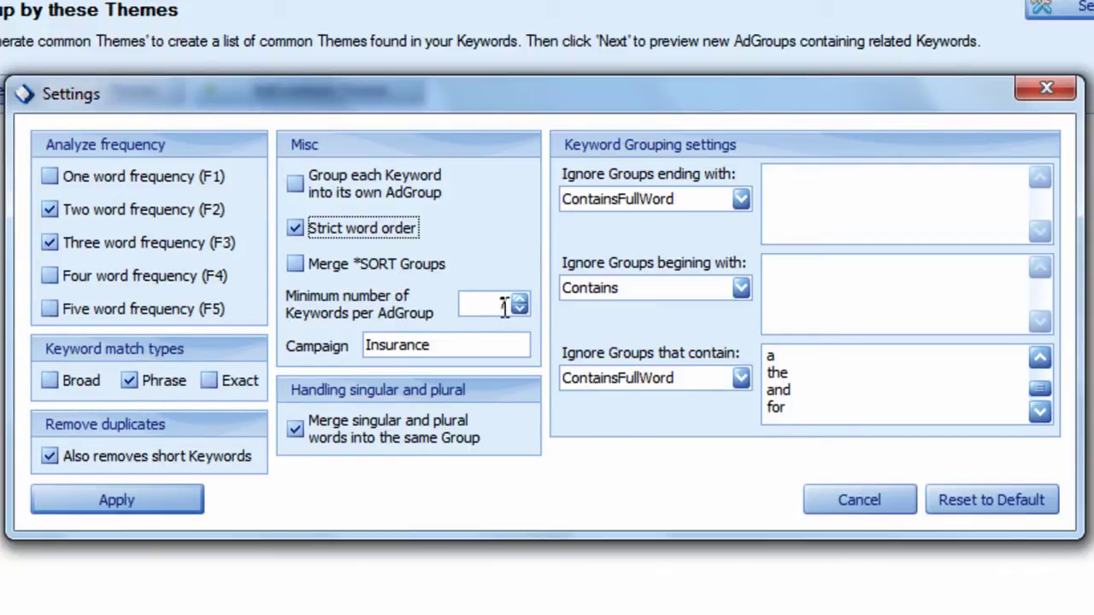
{"action": "double_click", "coordinate": [459, 344]}
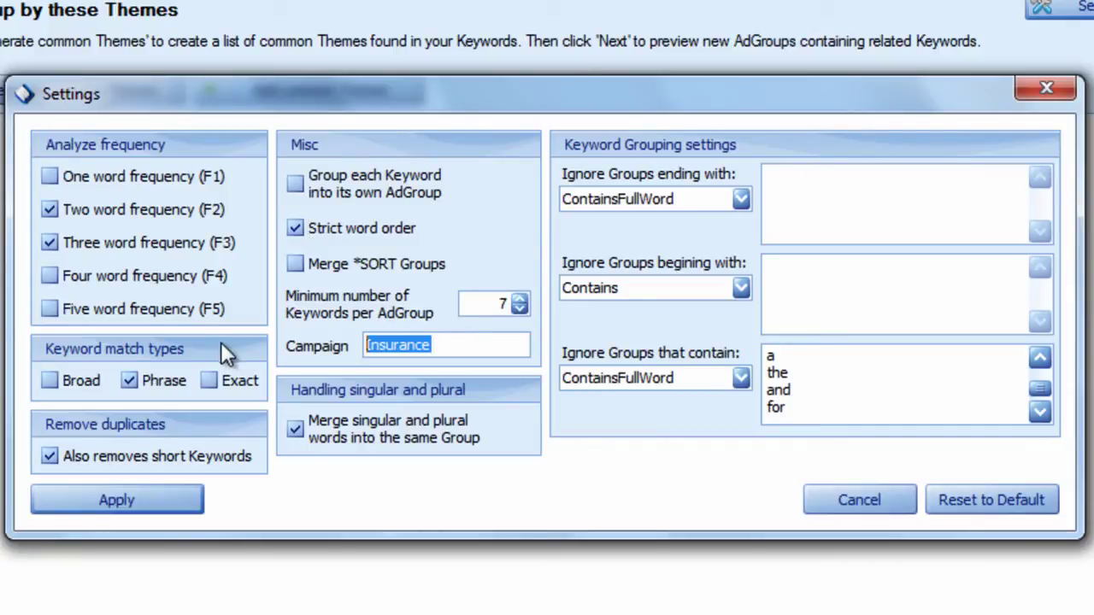
{"action": "left_click", "coordinate": [351, 264]}
{"action": "left_click", "coordinate": [187, 498]}
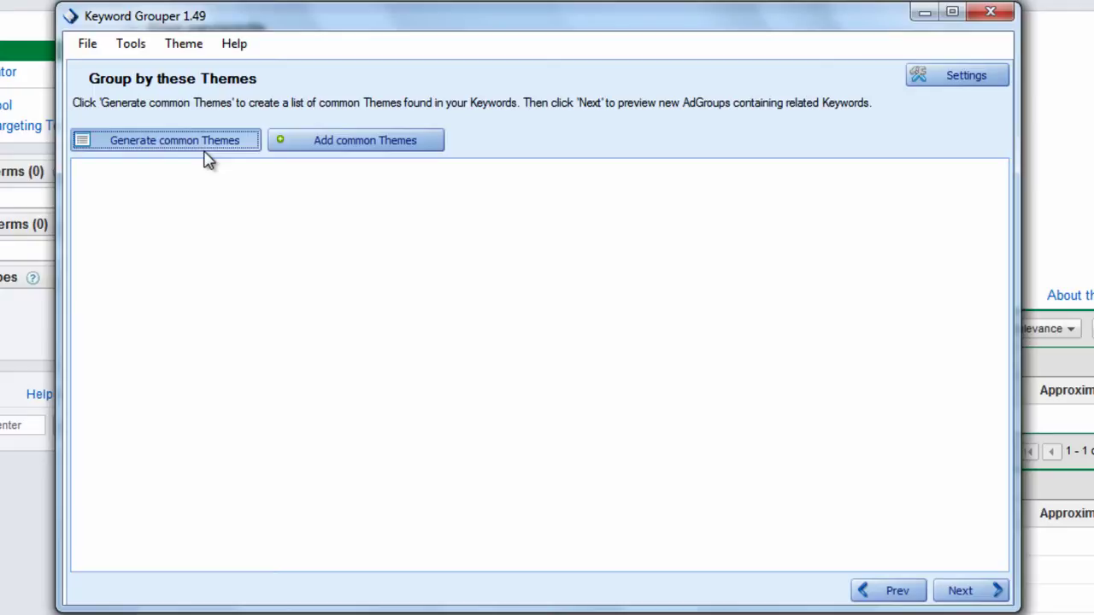
Generate 115 common themes such as 'car insurance companys' and 'classic car insurance'.
{"action": "left_click", "coordinate": [203, 149]}
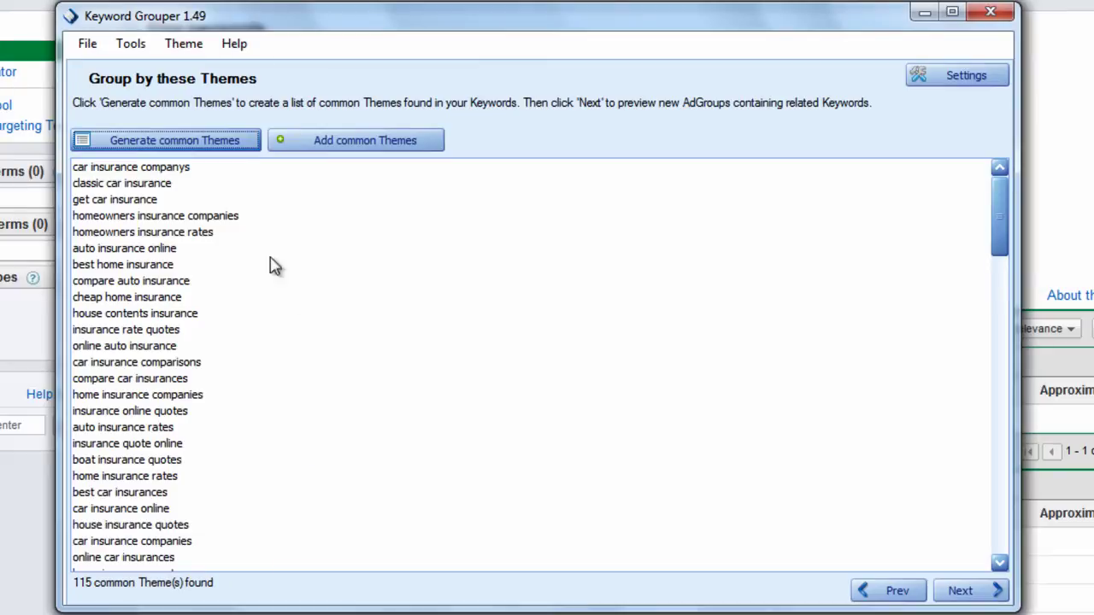
Delete the 'get car' theme, leaving 114, and close Add common Themes without adding any.
{"action": "left_click_drag", "start_coordinate": [1003, 231], "coordinate": [998, 288]}
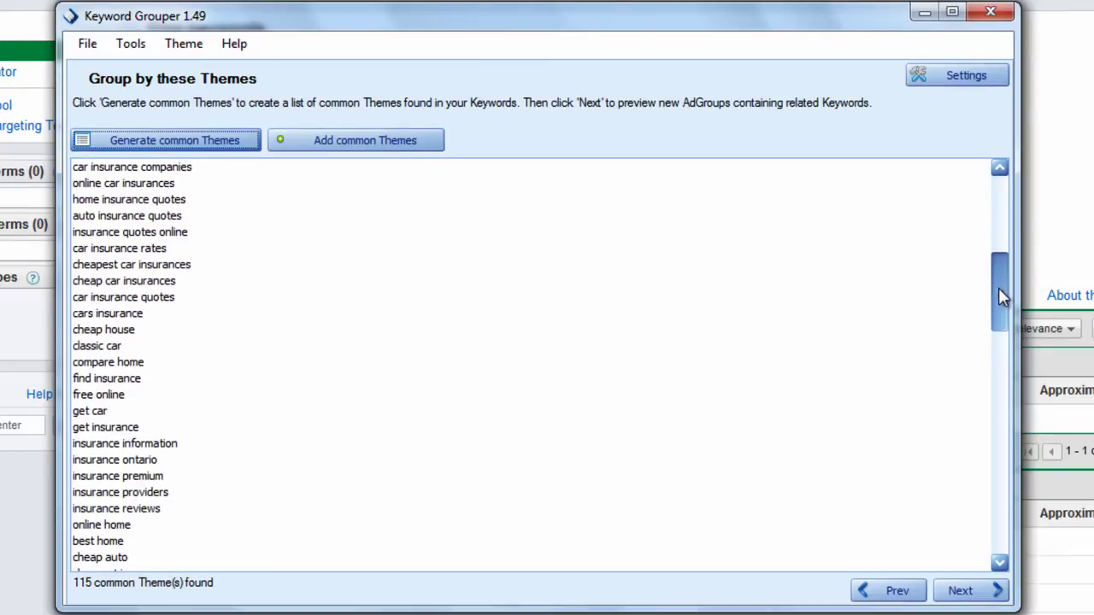
{"action": "left_click", "coordinate": [162, 411]}
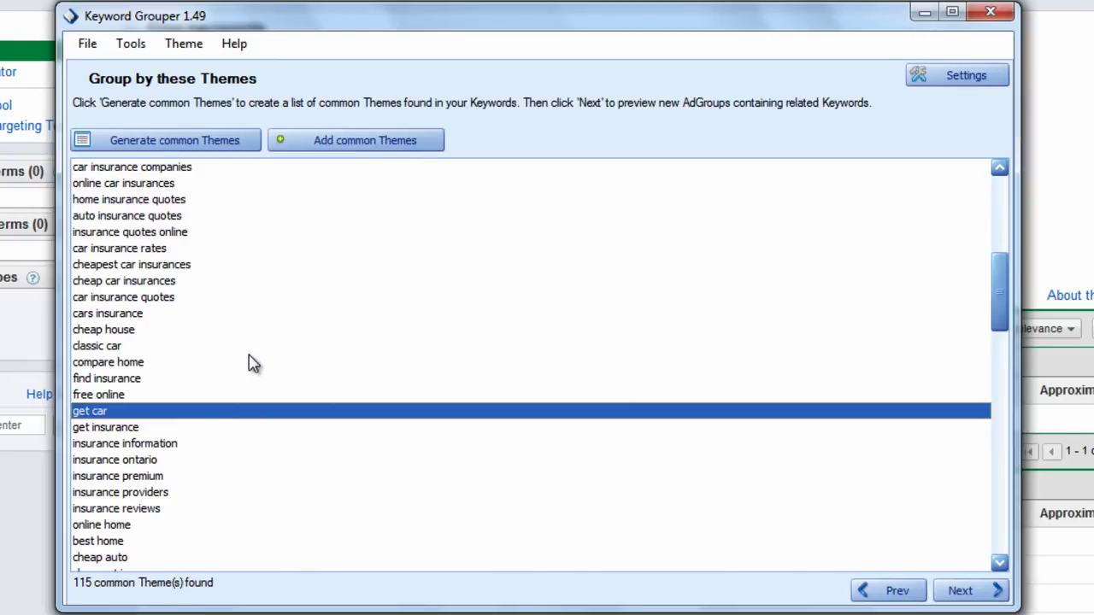
{"action": "key", "text": "Delete"}
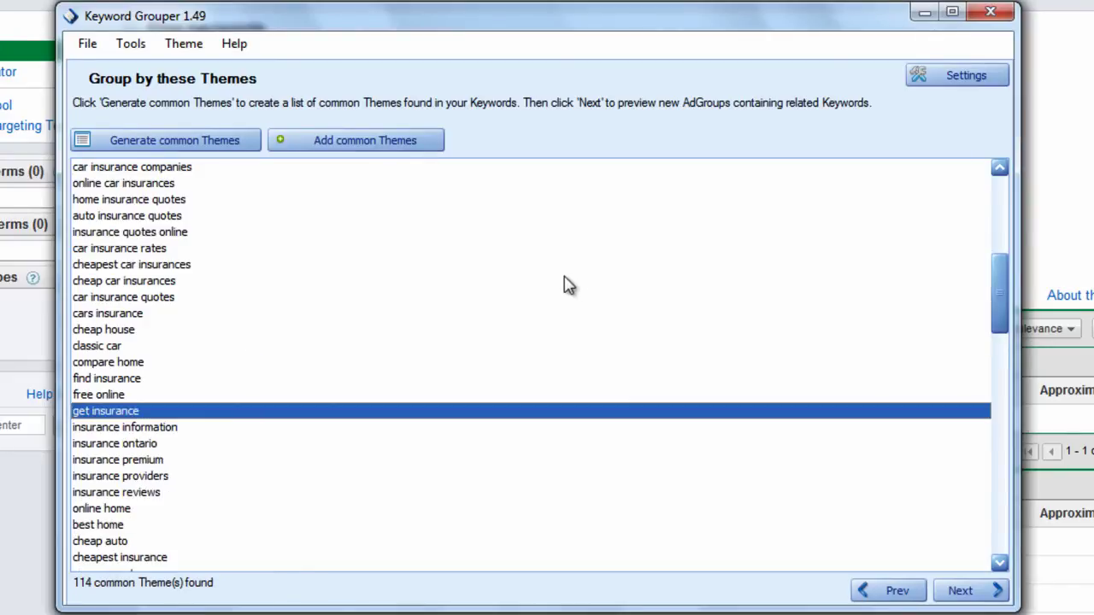
{"action": "left_click", "coordinate": [389, 140]}
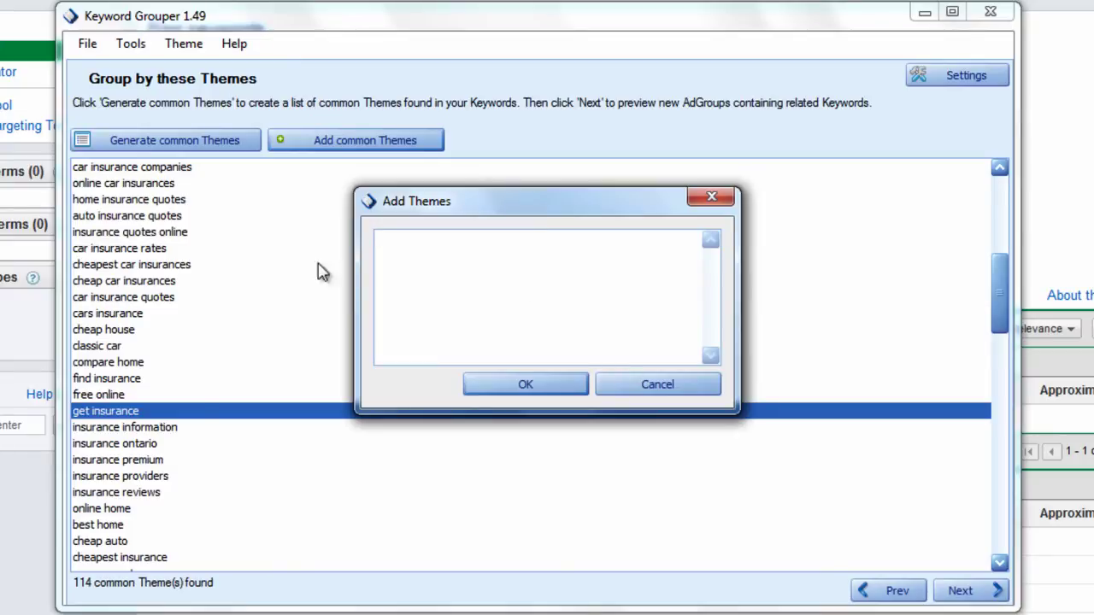
{"action": "left_click", "coordinate": [663, 386]}
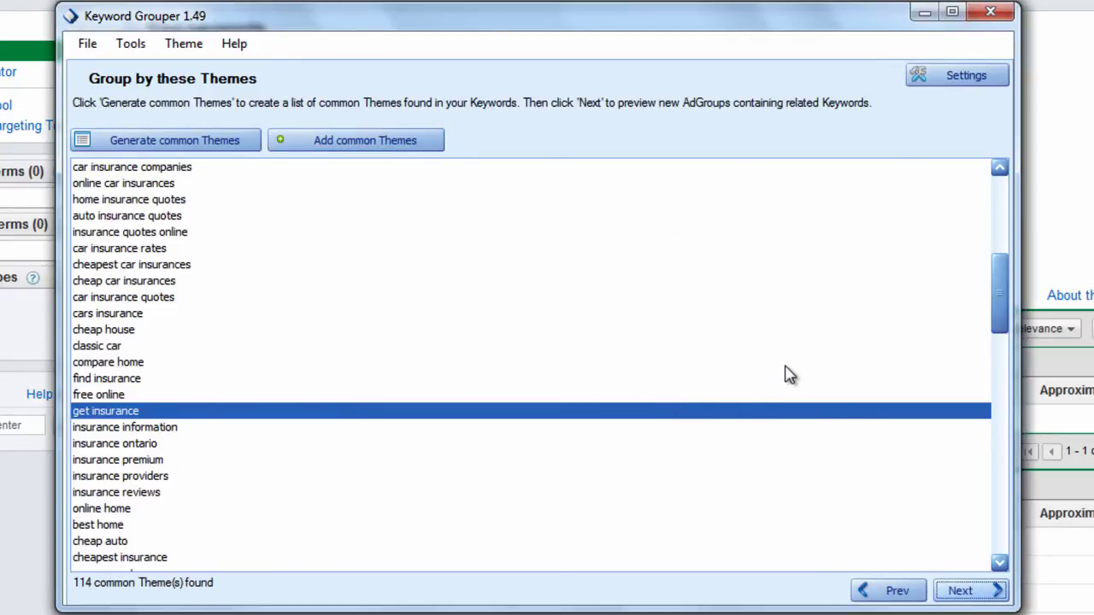
Advance to the groupings preview and inspect the 'Car Insurance Companys' group and its keywords.
{"action": "key", "text": "Return"}
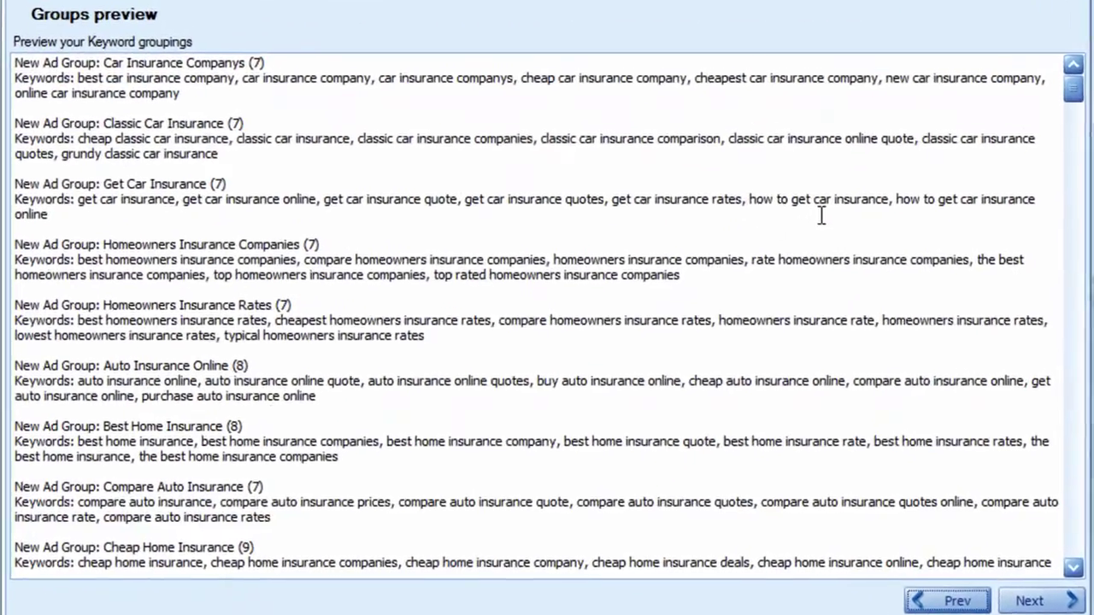
{"action": "left_click_drag", "start_coordinate": [243, 57], "coordinate": [100, 58]}
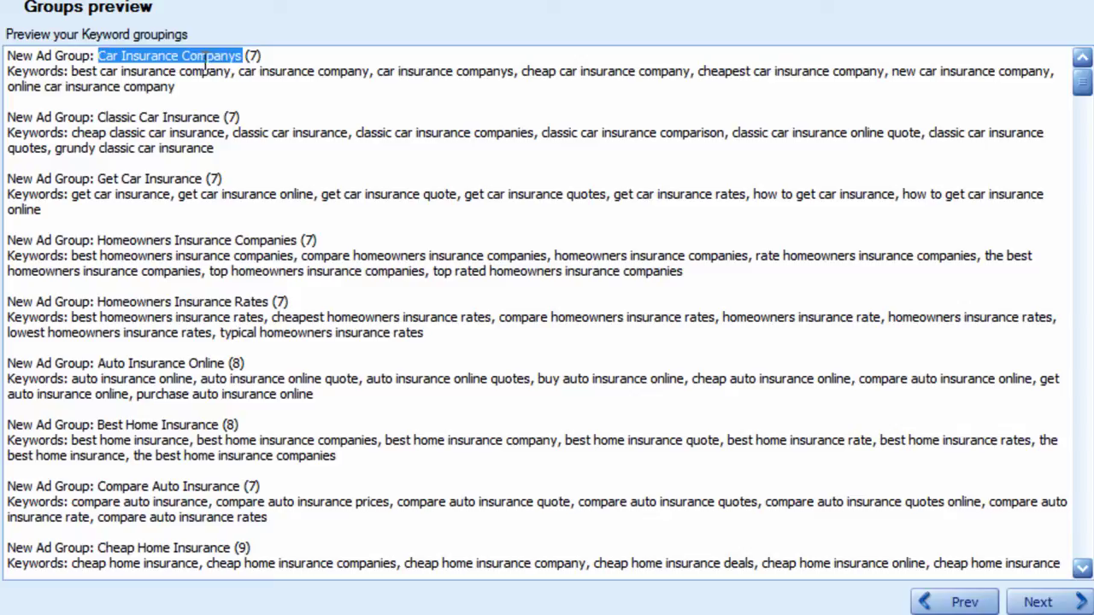
{"action": "left_click", "coordinate": [237, 58]}
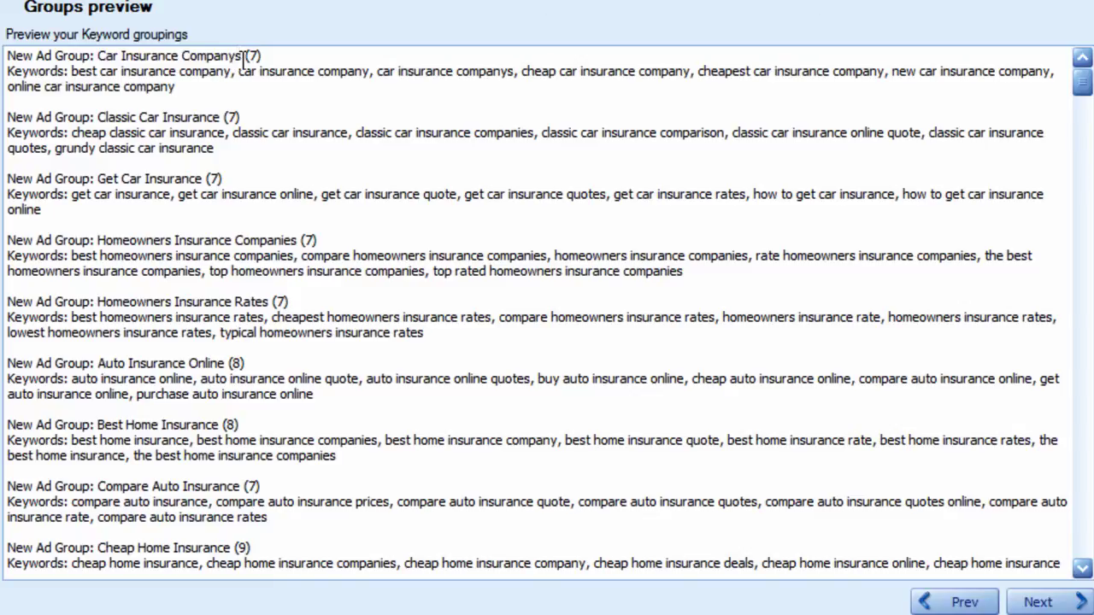
{"action": "left_click_drag", "start_coordinate": [245, 57], "coordinate": [258, 55]}
{"action": "left_click_drag", "start_coordinate": [193, 92], "coordinate": [71, 72]}
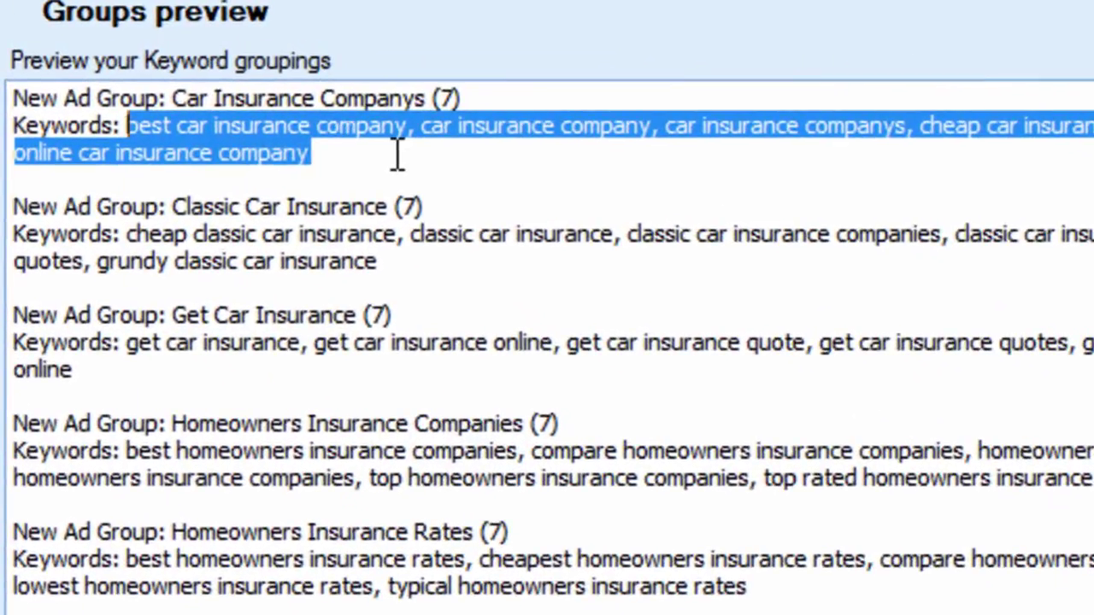
{"action": "left_click_drag", "start_coordinate": [425, 99], "coordinate": [176, 97]}
{"action": "left_click", "coordinate": [398, 135]}
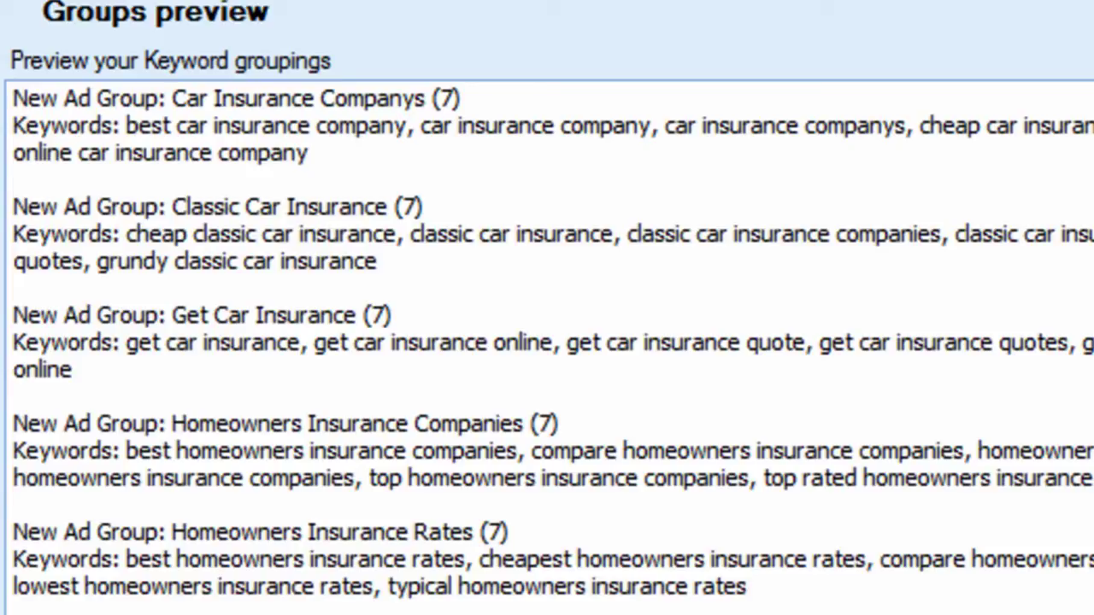
Review further groups such as House Insurance Quotes, Car Insurance Online and Online Car Insurances.
{"action": "scroll", "coordinate": [399, 126], "scroll_direction": "down", "scroll_amount": 10}
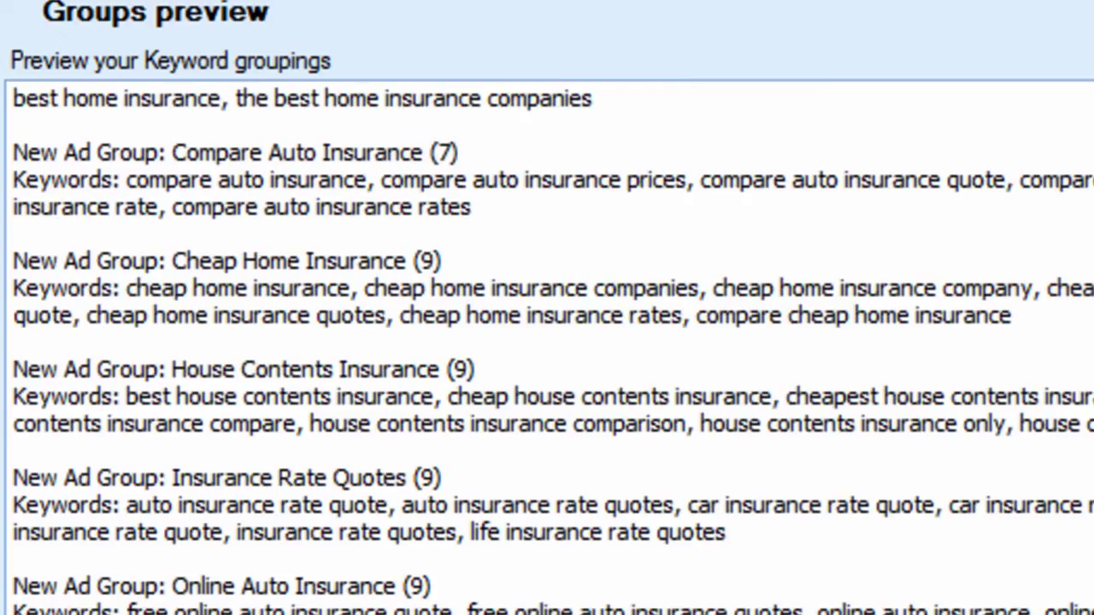
{"action": "scroll", "coordinate": [547, 342], "scroll_direction": "down", "scroll_amount": 1}
{"action": "scroll", "coordinate": [547, 342], "scroll_direction": "down", "scroll_amount": 10}
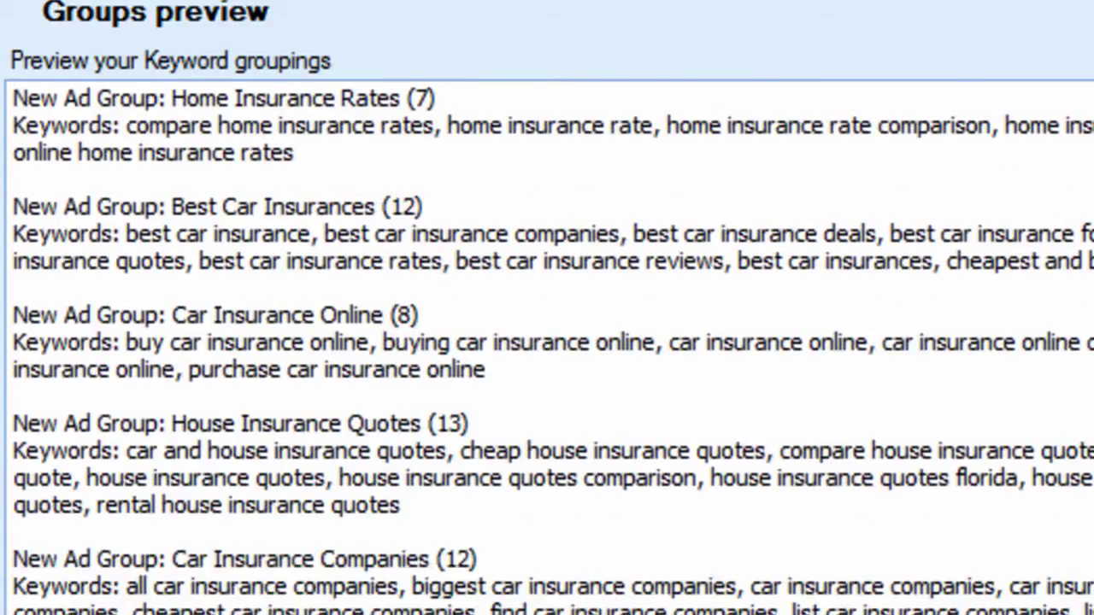
{"action": "scroll", "coordinate": [131, 487], "scroll_direction": "down", "scroll_amount": 1}
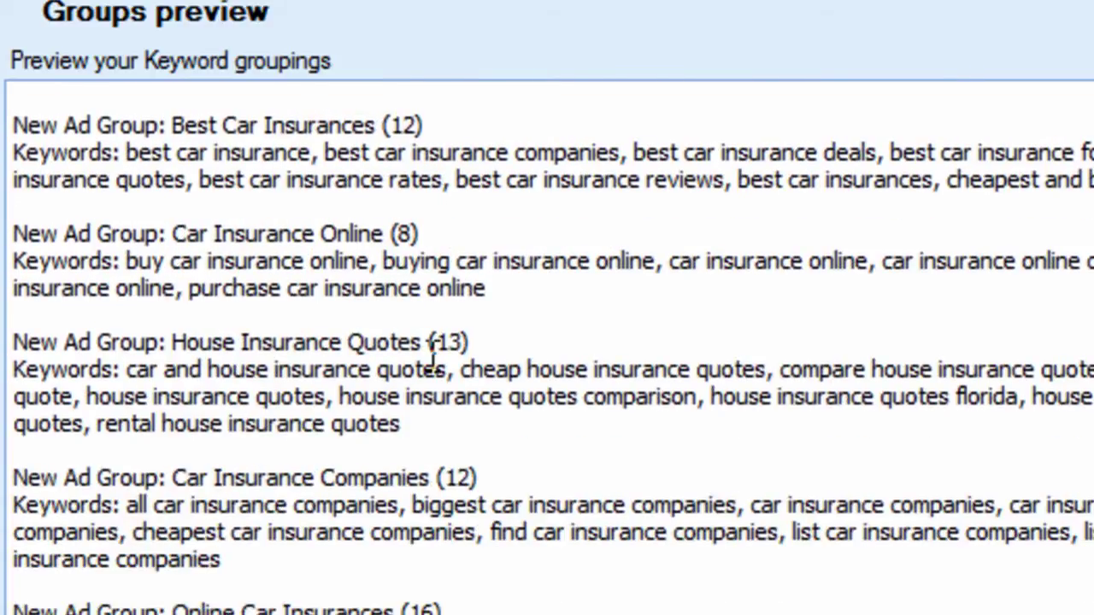
{"action": "left_click_drag", "start_coordinate": [421, 341], "coordinate": [213, 342]}
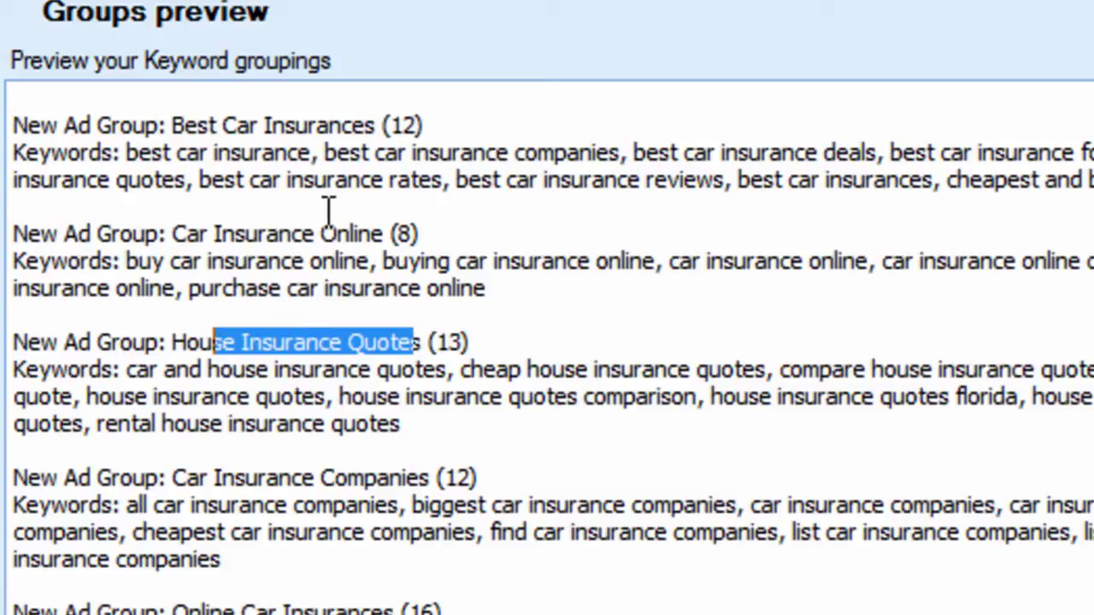
{"action": "left_click_drag", "start_coordinate": [385, 233], "coordinate": [205, 233]}
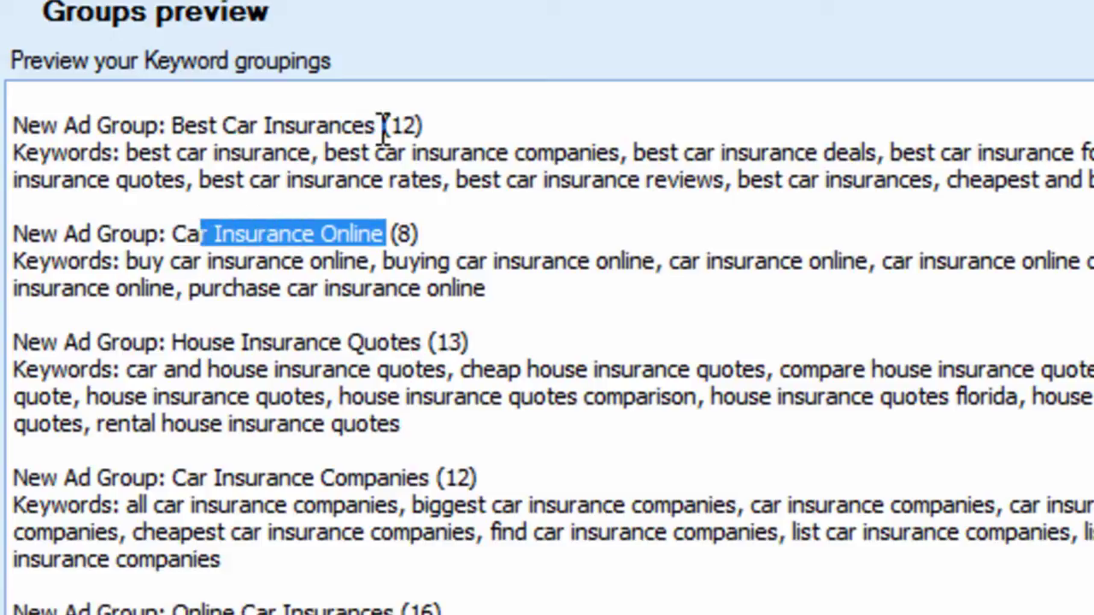
{"action": "left_click_drag", "start_coordinate": [377, 125], "coordinate": [188, 125]}
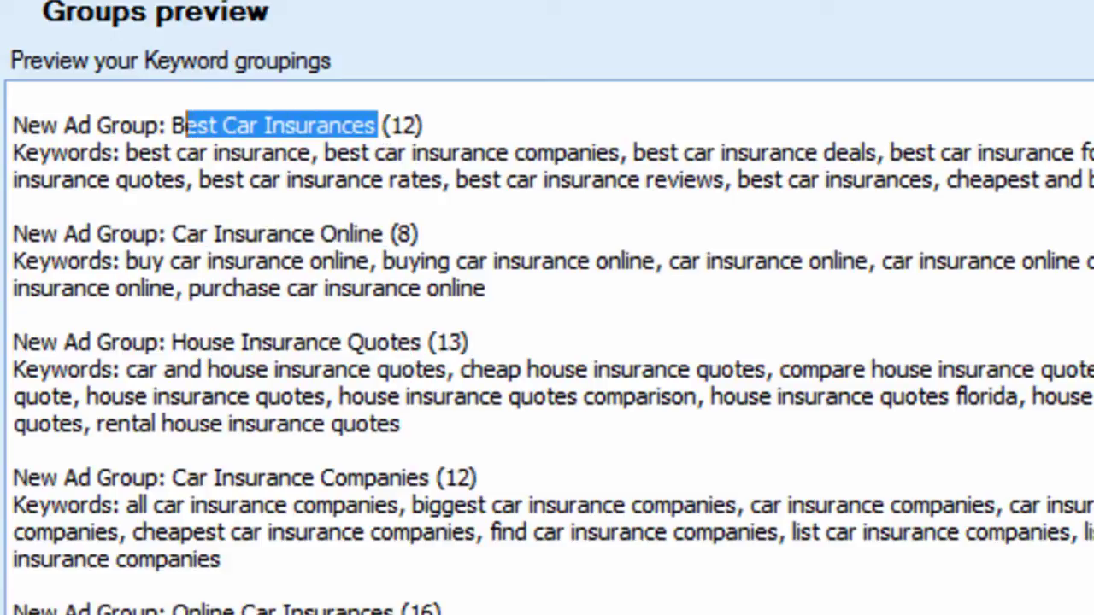
{"action": "left_click_drag", "start_coordinate": [398, 609], "coordinate": [188, 598]}
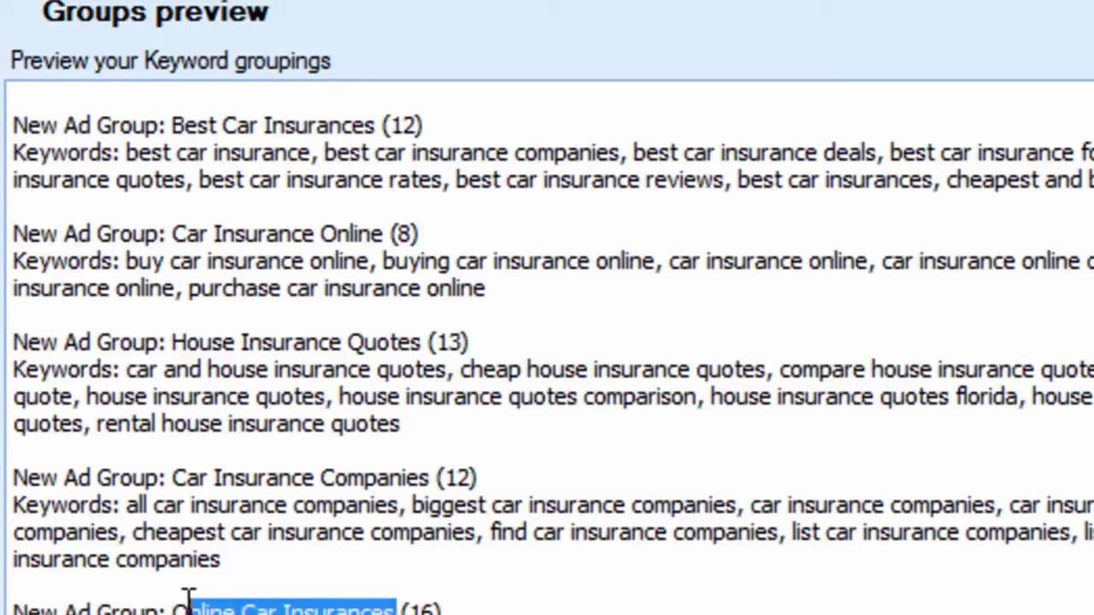
{"action": "left_click", "coordinate": [188, 596]}
{"action": "left_click_drag", "start_coordinate": [547, 393], "coordinate": [183, 396]}
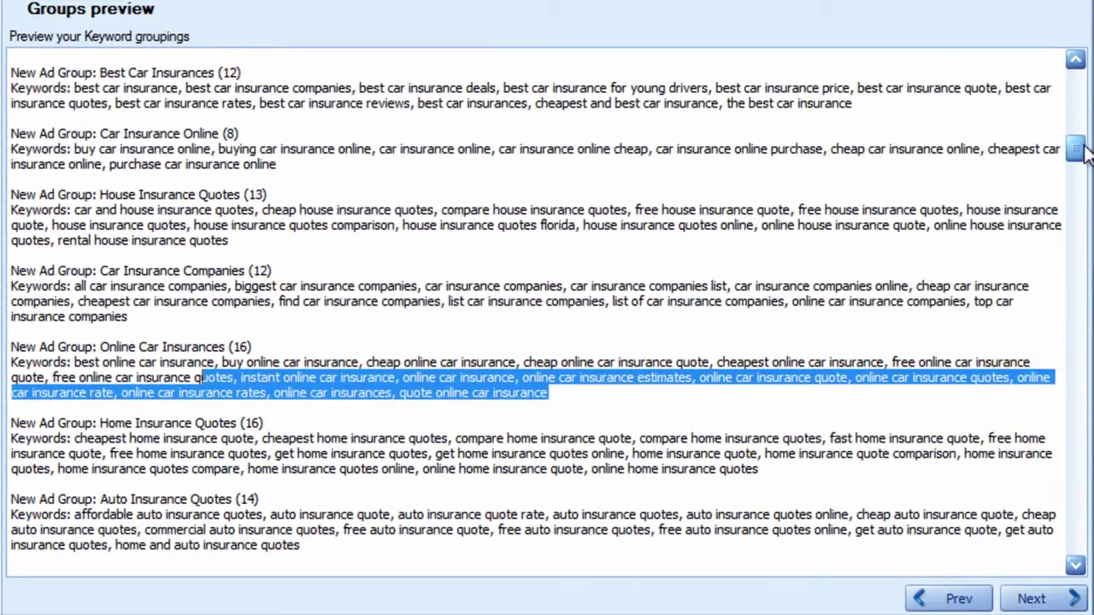
{"action": "left_click_drag", "start_coordinate": [1083, 147], "coordinate": [1083, 223]}
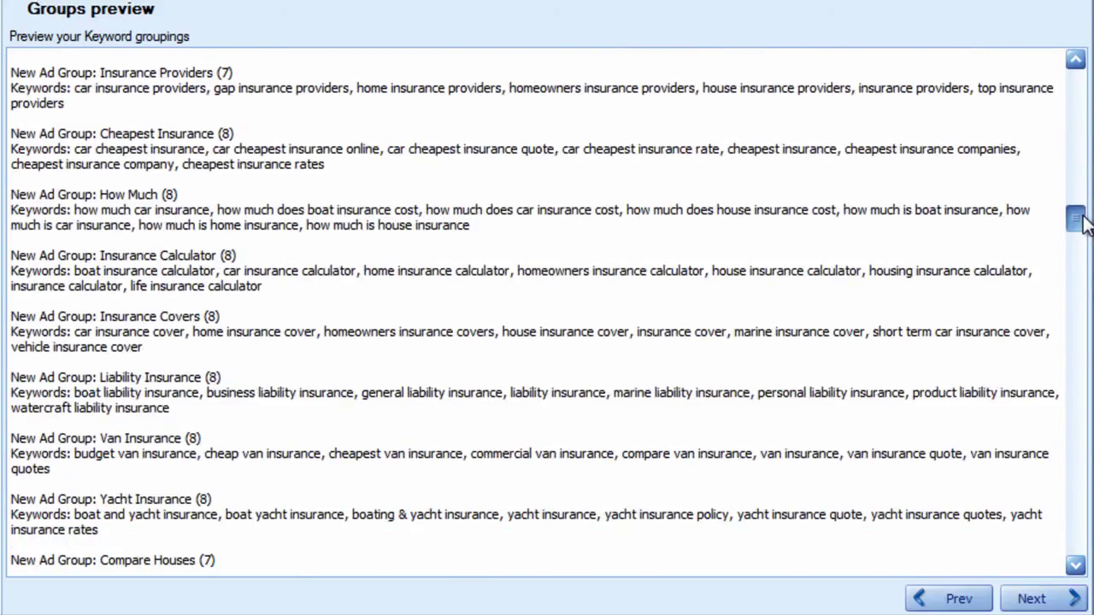
Go to the Results table and select every Campaign, AdGroup, Keyword and Type row.
{"action": "left_click", "coordinate": [1062, 600]}
{"action": "left_click", "coordinate": [675, 291]}
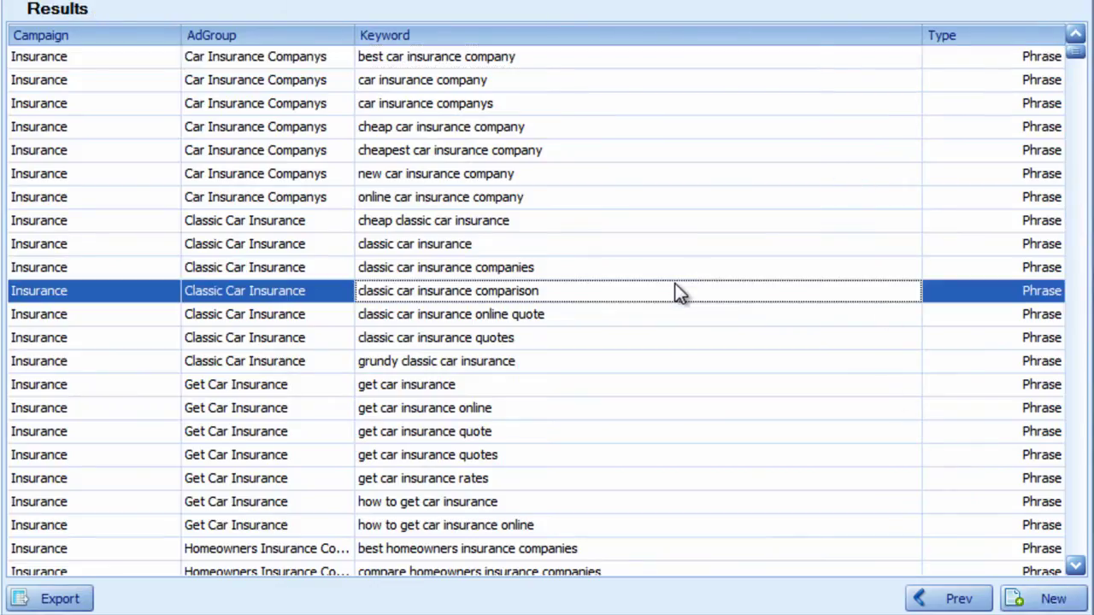
{"action": "key", "text": "ctrl+a"}
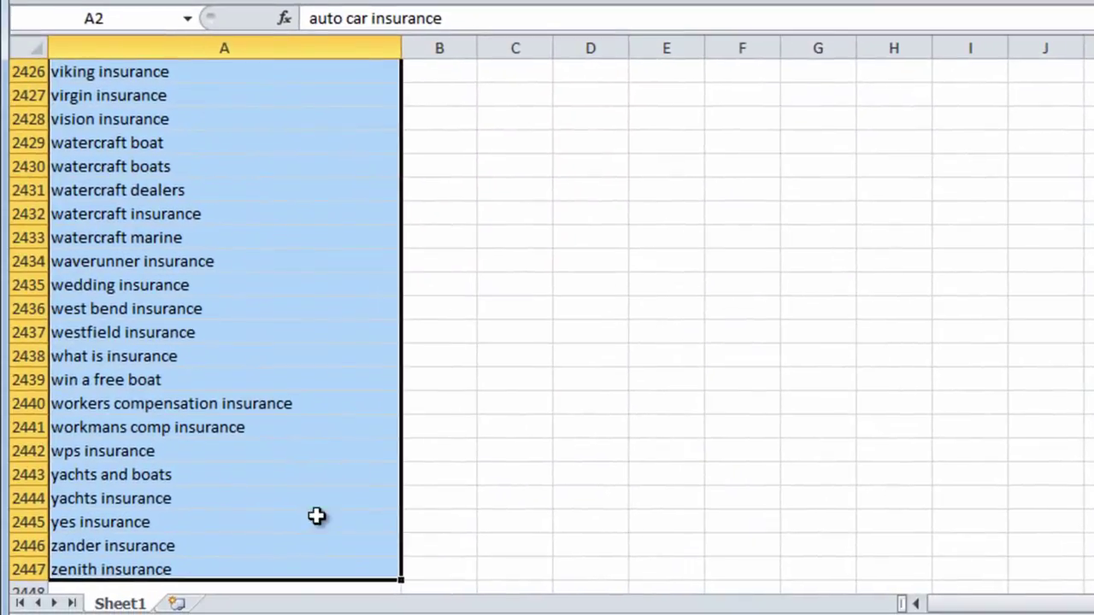
Paste the grouped keyword table at A1 of new Sheet5 and autofit columns A–D.
{"action": "left_click", "coordinate": [182, 603]}
{"action": "key", "text": "ctrl+v"}
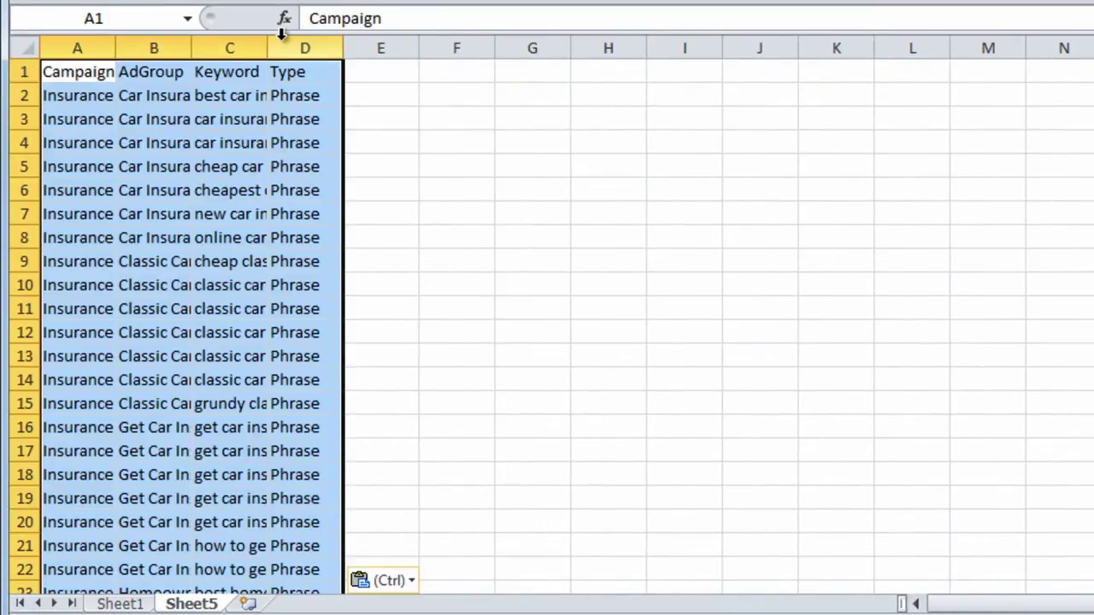
{"action": "left_click_drag", "start_coordinate": [304, 48], "coordinate": [116, 53]}
{"action": "double_click", "coordinate": [116, 53]}
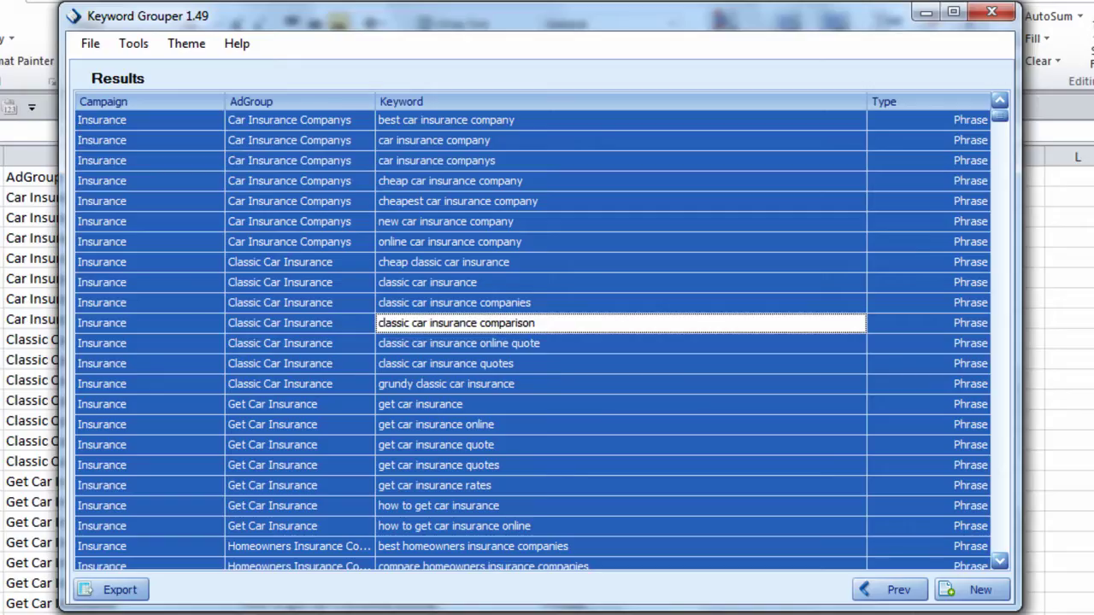
Create an export preview of the results and view the Export Document formats without choosing one.
{"action": "left_click", "coordinate": [429, 246]}
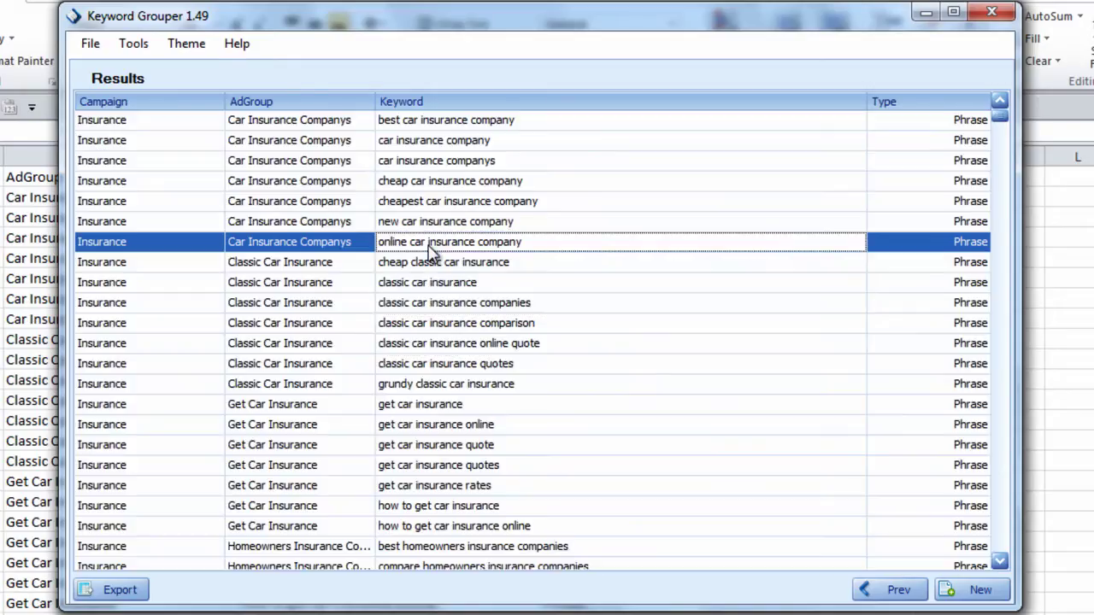
{"action": "left_click", "coordinate": [111, 589]}
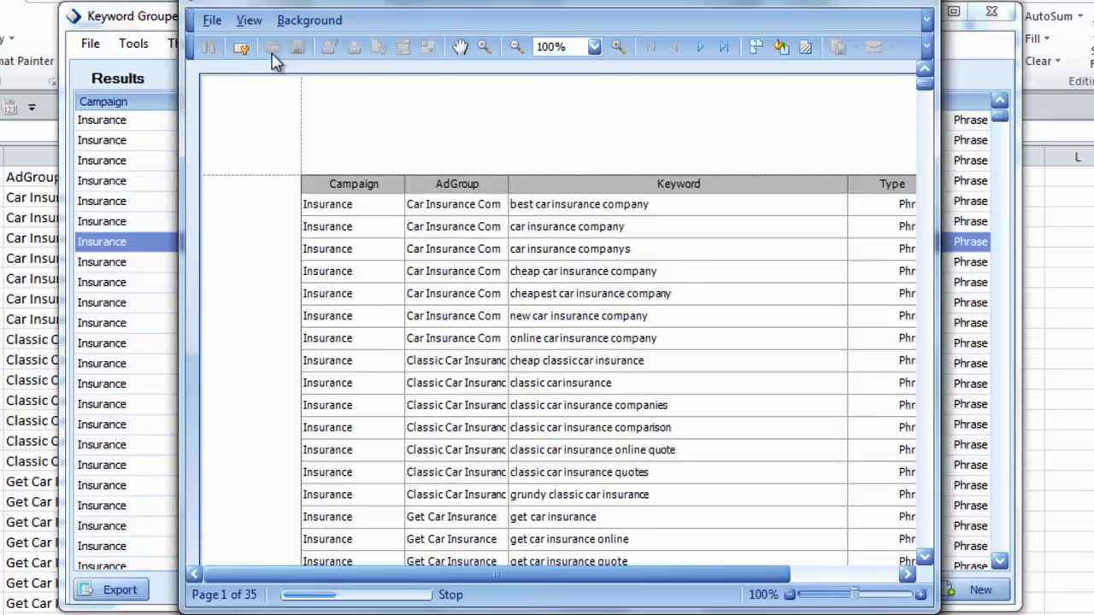
{"action": "left_click", "coordinate": [216, 25]}
{"action": "mouse_move", "coordinate": [348, 123]}
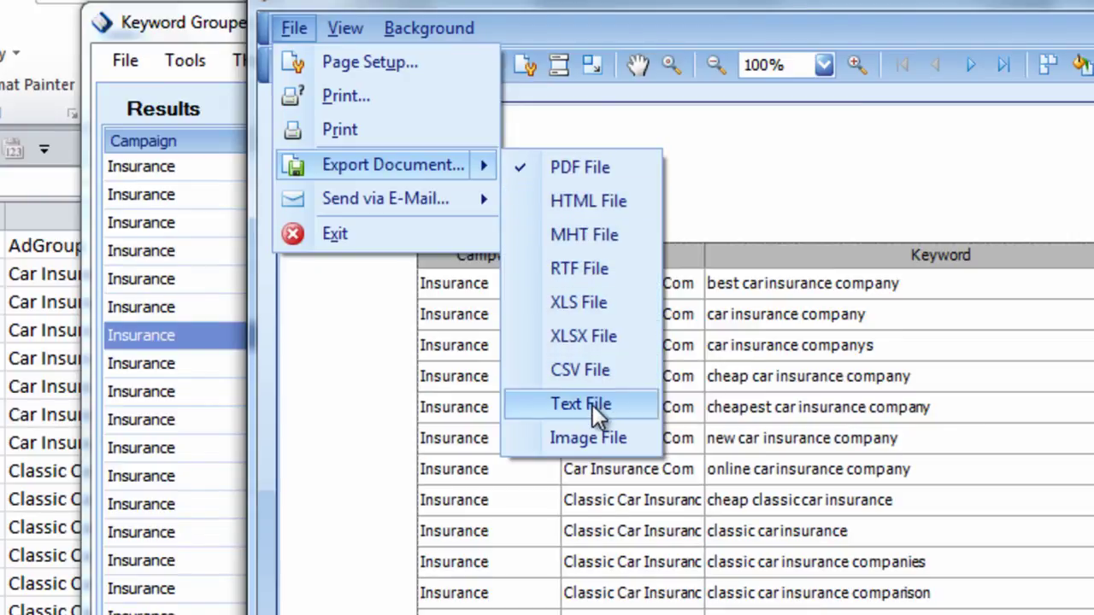
{"action": "left_click", "coordinate": [1042, 330]}
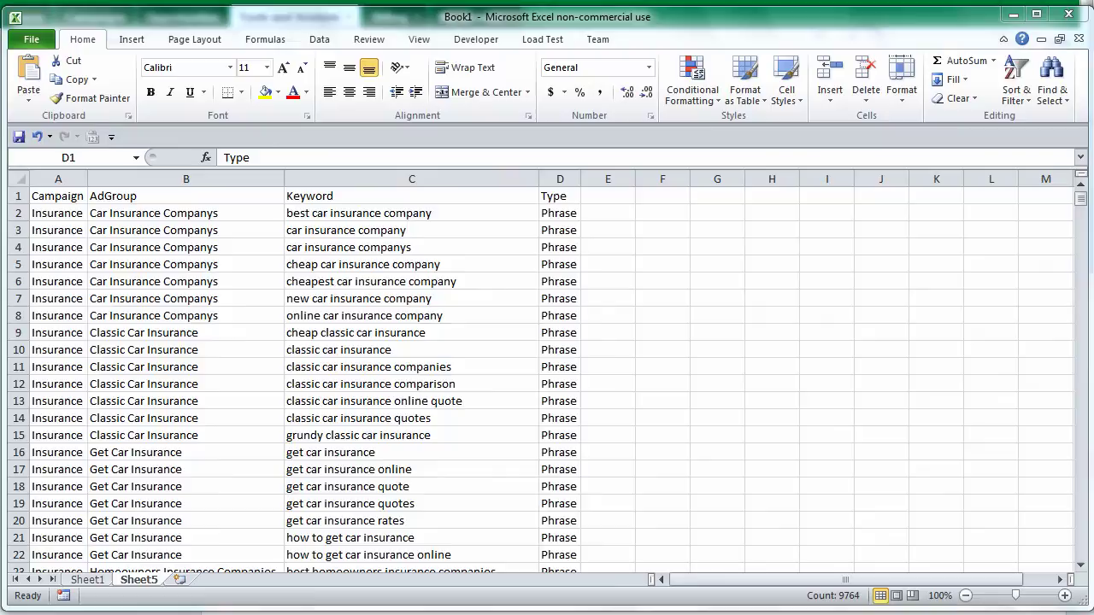
Dismiss the export Preview window and select another row in the Keyword Grouper Results grid.
{"action": "left_click", "coordinate": [709, 586]}
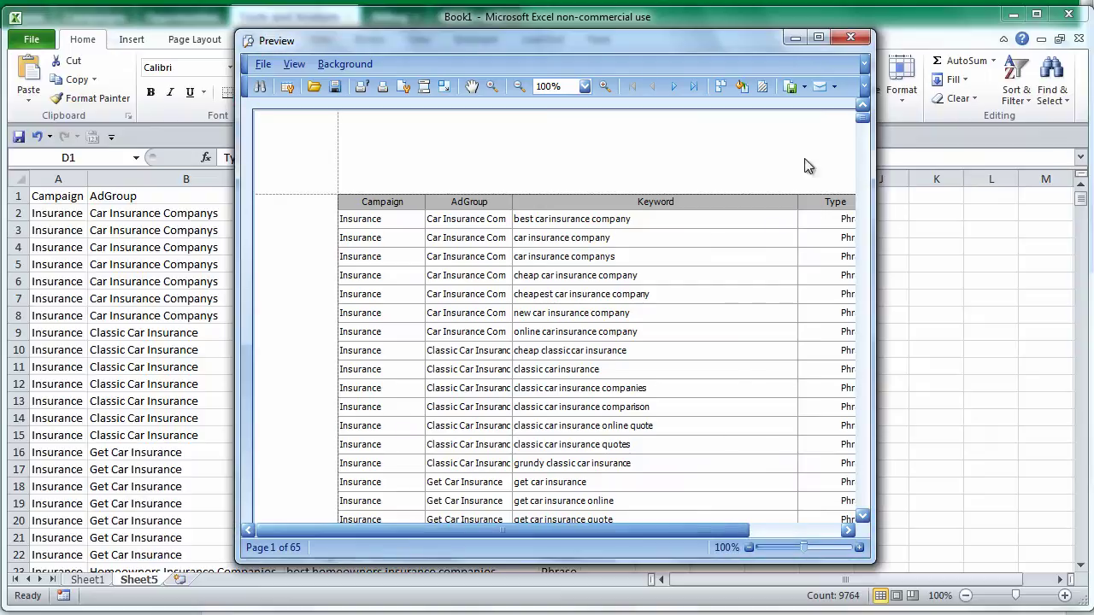
{"action": "left_click", "coordinate": [859, 36]}
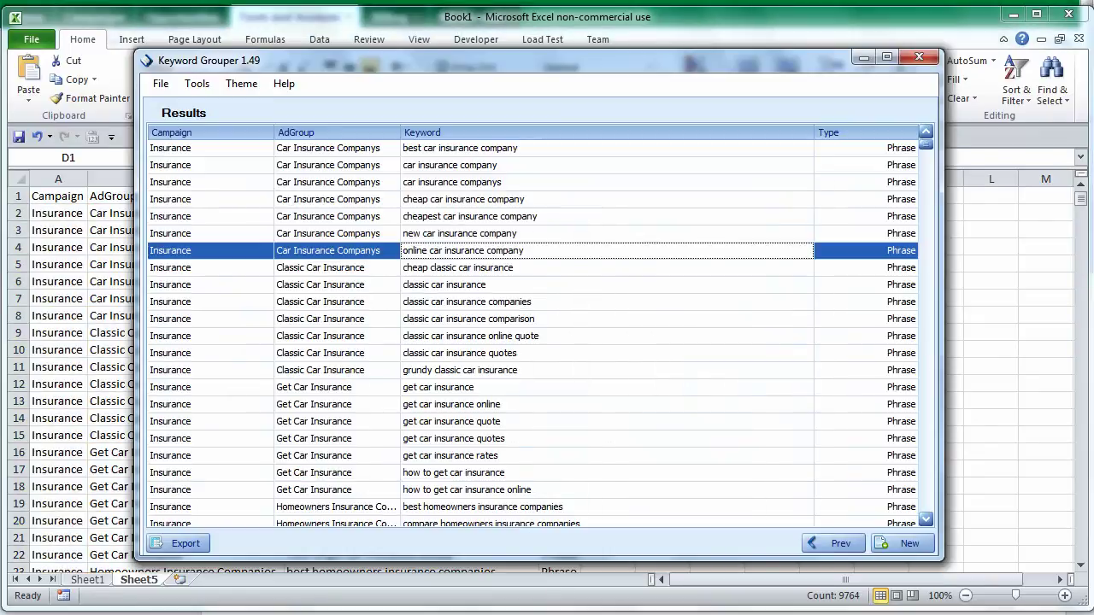
{"action": "left_click", "coordinate": [639, 336]}
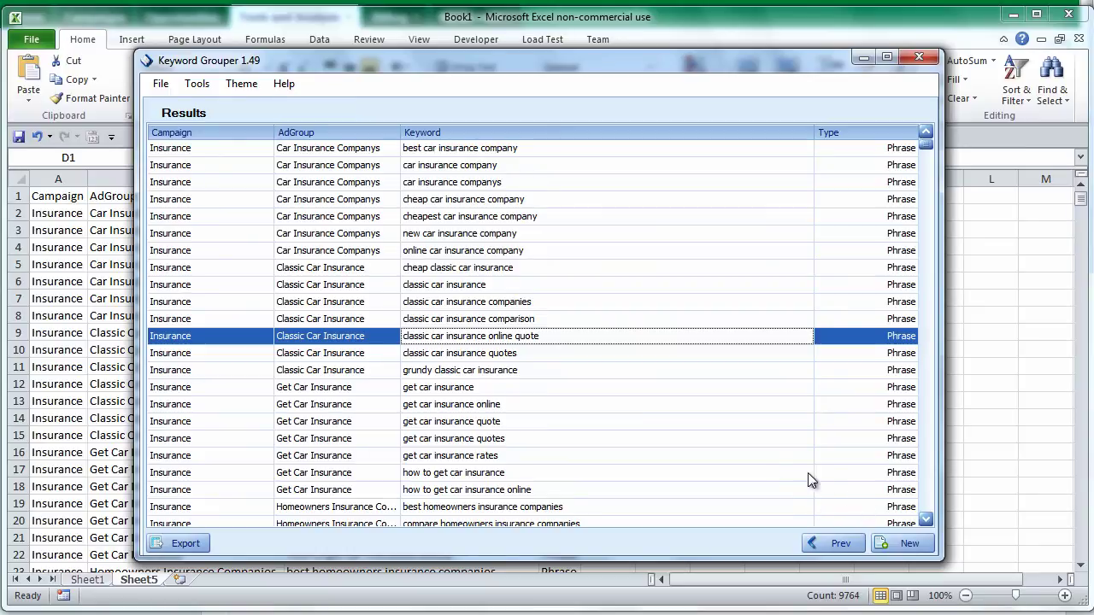